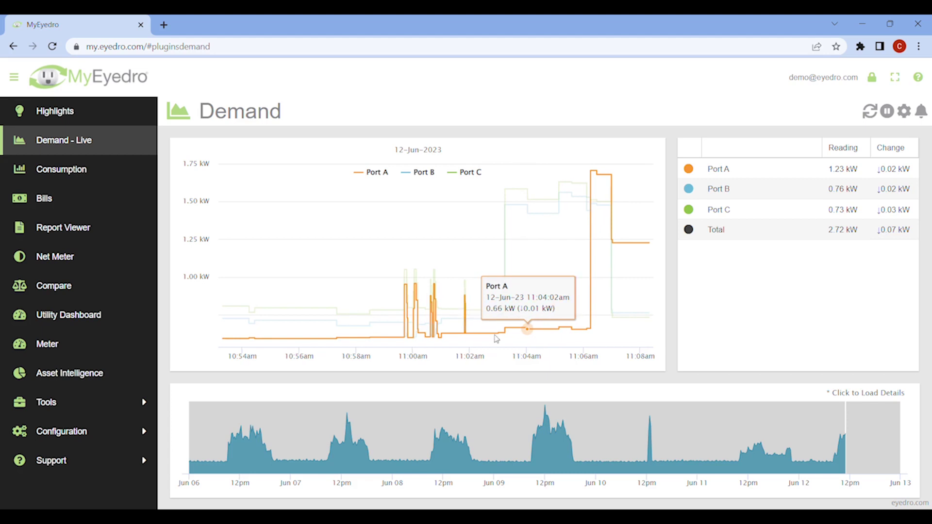
Zoom into part of the demand graph, reset its range, and hide the Port B and C lines.
left_click_drag(385, 328, 491, 333)
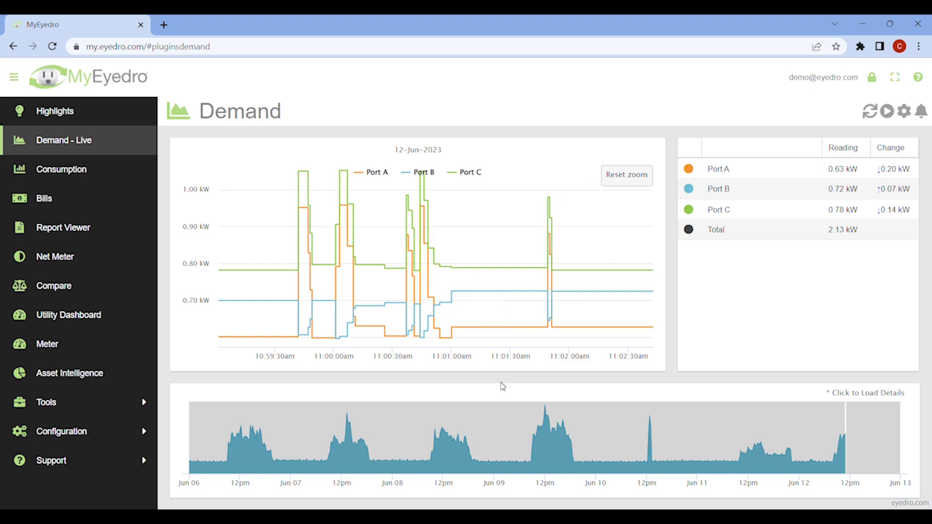
left_click(629, 177)
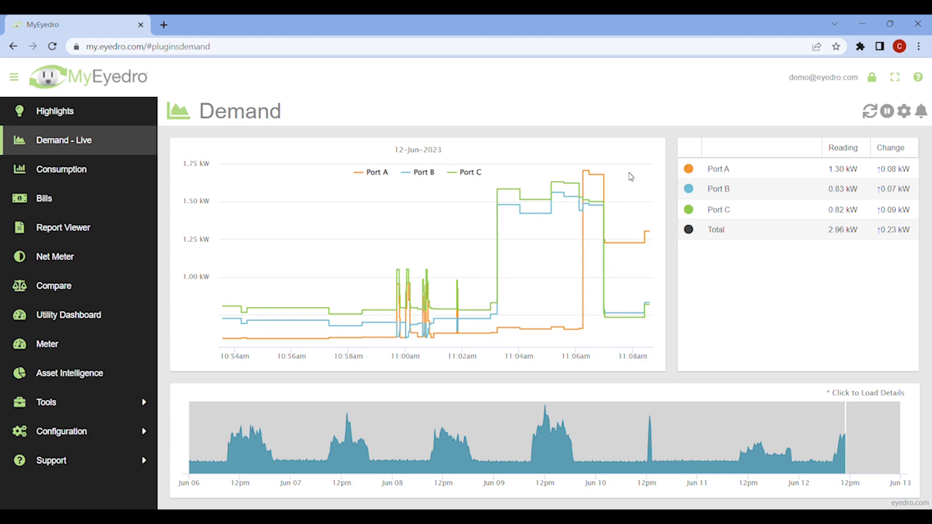
left_click(468, 174)
left_click(425, 173)
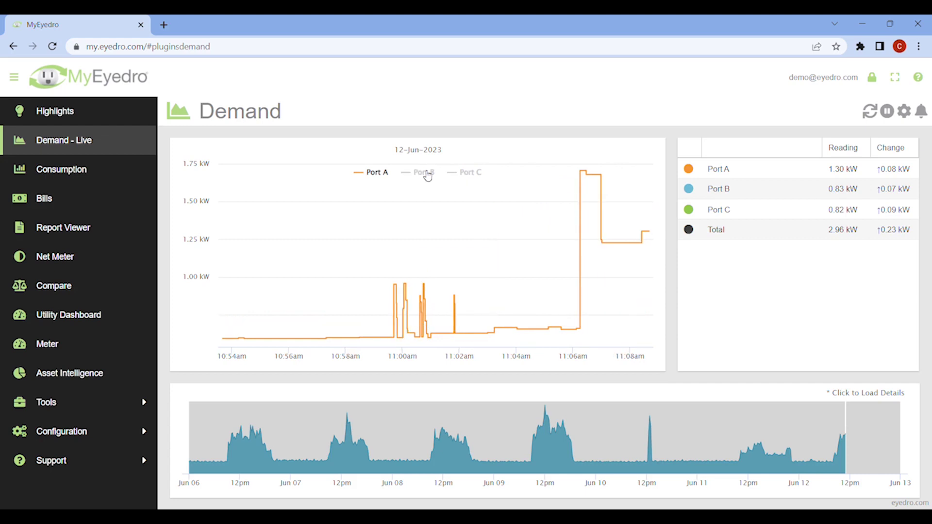
Show Ports B and C again and load the Jun 09 noon demand details.
left_click(424, 173)
left_click(468, 173)
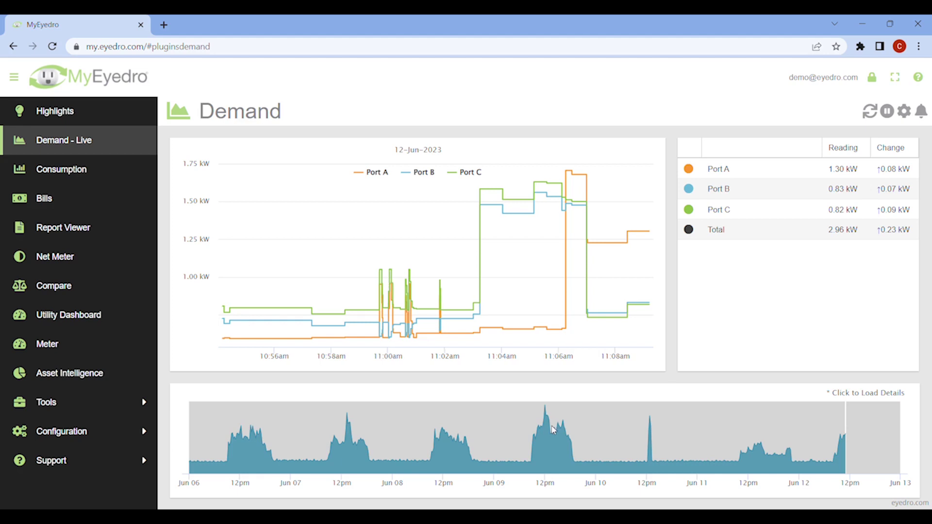
left_click(547, 474)
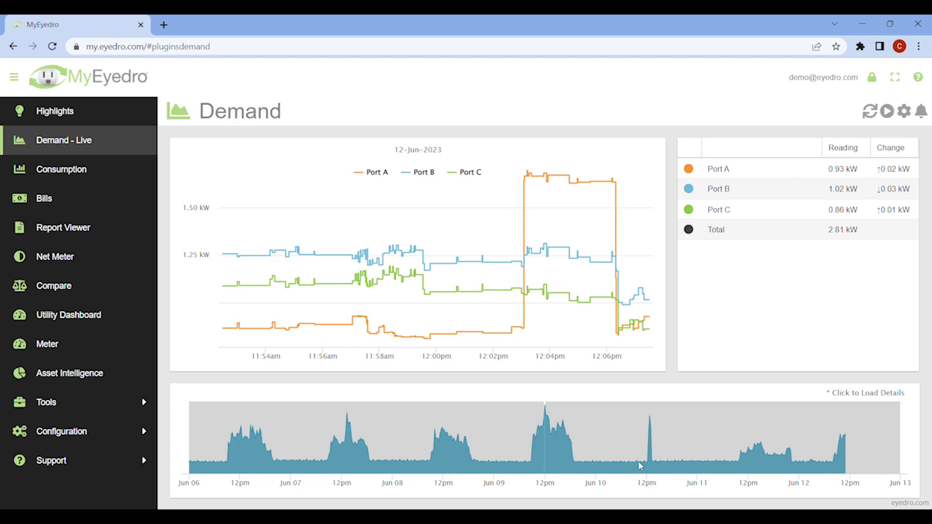
left_click(883, 109)
In graph settings, check the device list and keep Office Lighting selected.
left_click(903, 111)
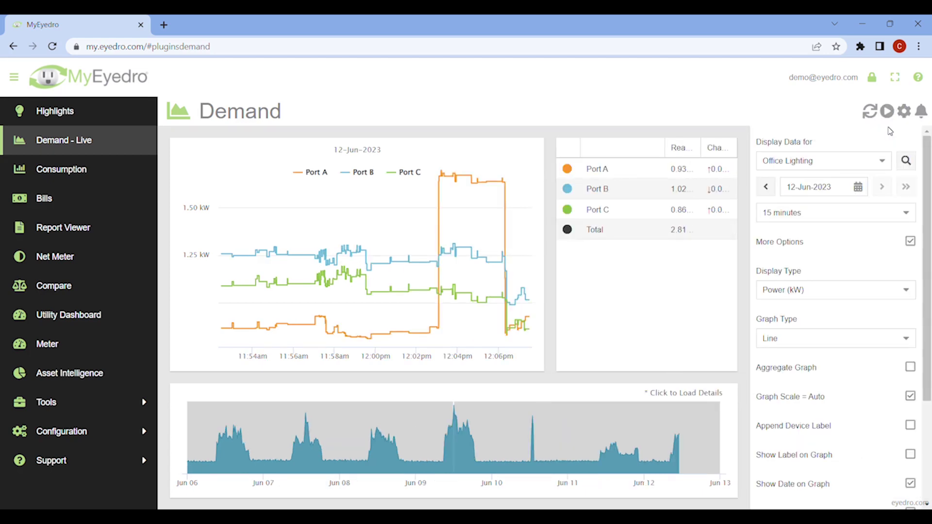
left_click(822, 161)
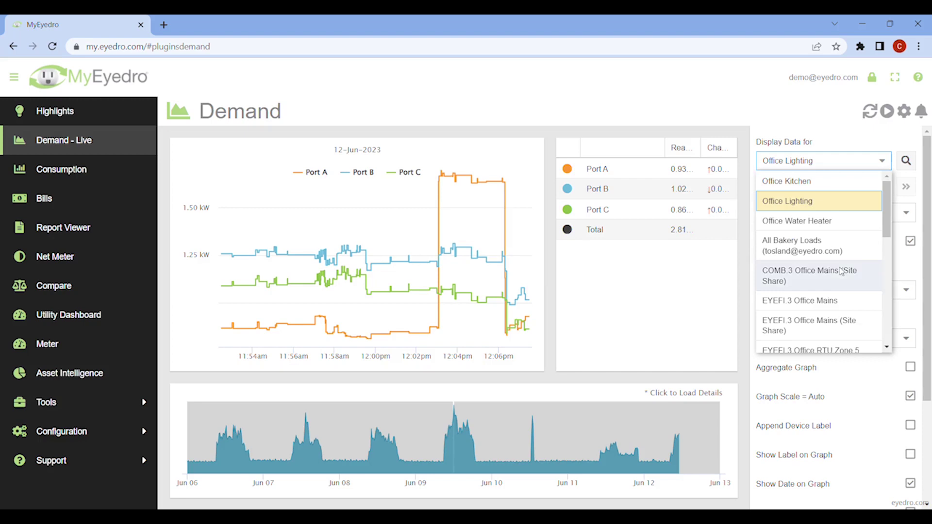
scroll(815, 266, "down", 3)
key("Escape")
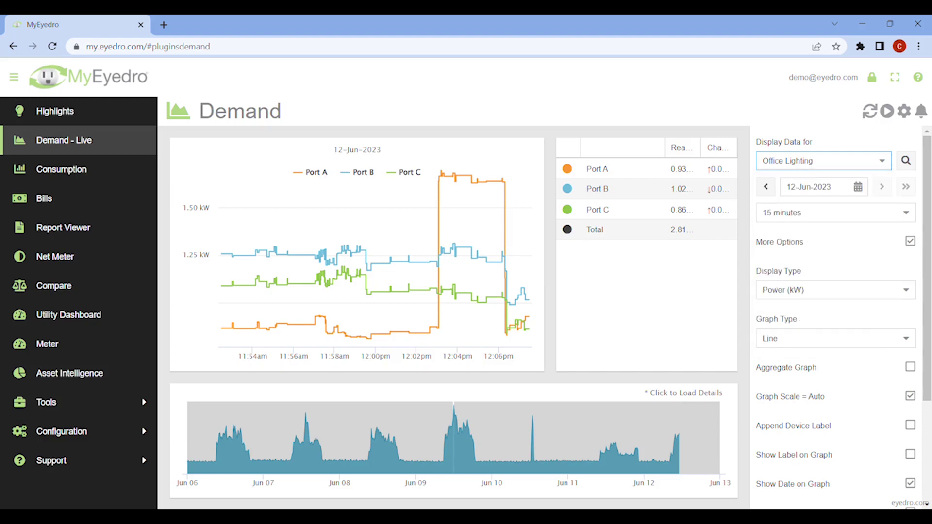
Browse the date calendar back two months, then keep the 15-minute interval.
left_click(850, 188)
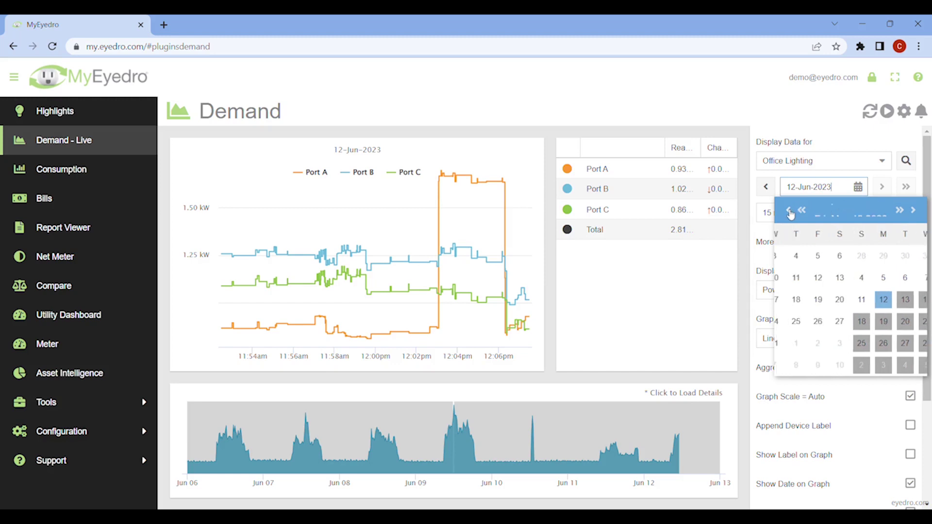
left_click(789, 211)
left_click(858, 188)
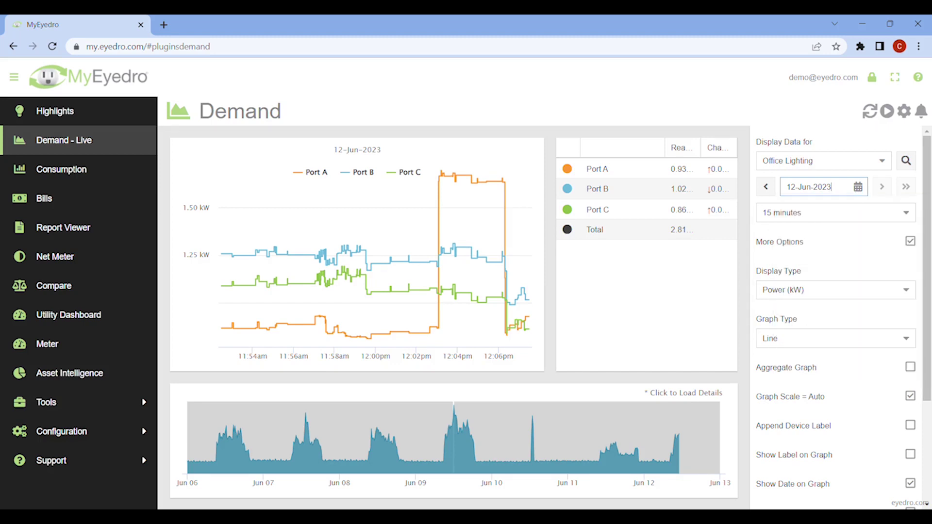
left_click(835, 213)
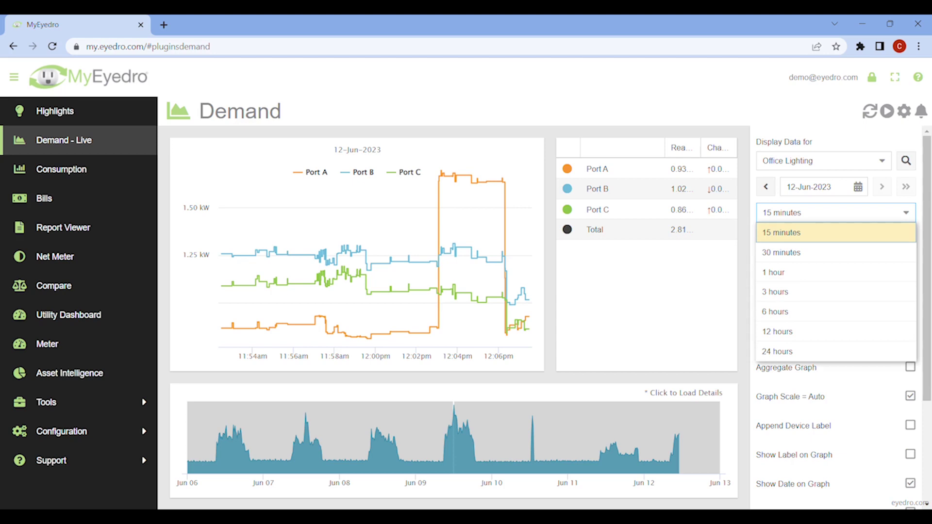
left_click(835, 232)
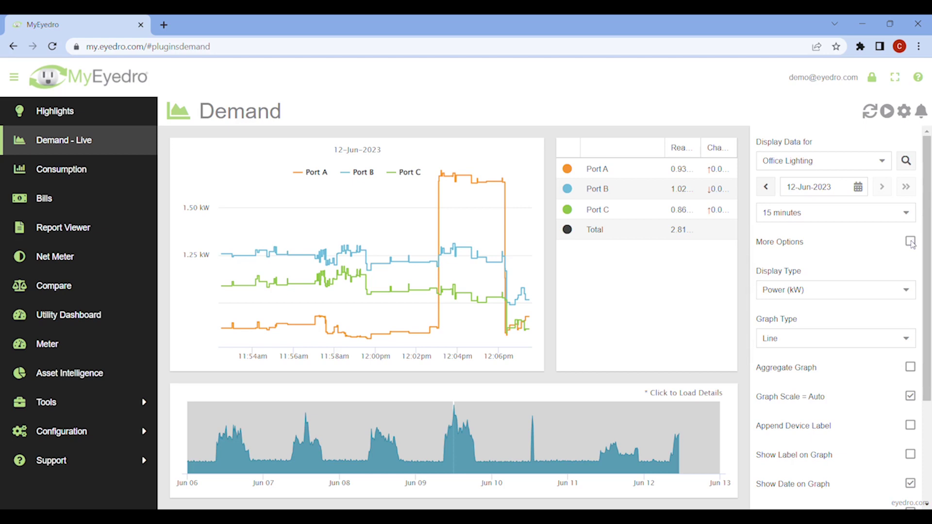
Keep Power (kW) and Line graph type, then check Aggregate Graph.
left_click(909, 242)
left_click(873, 290)
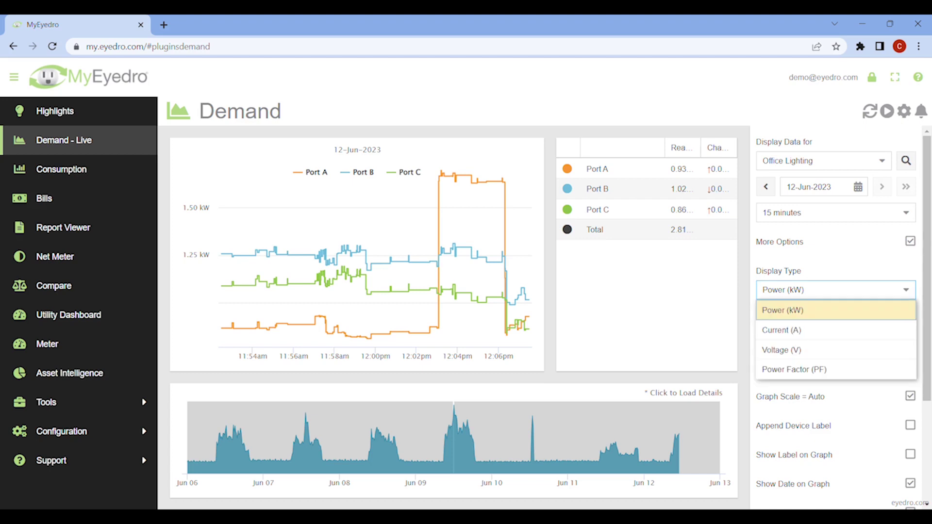
left_click(869, 311)
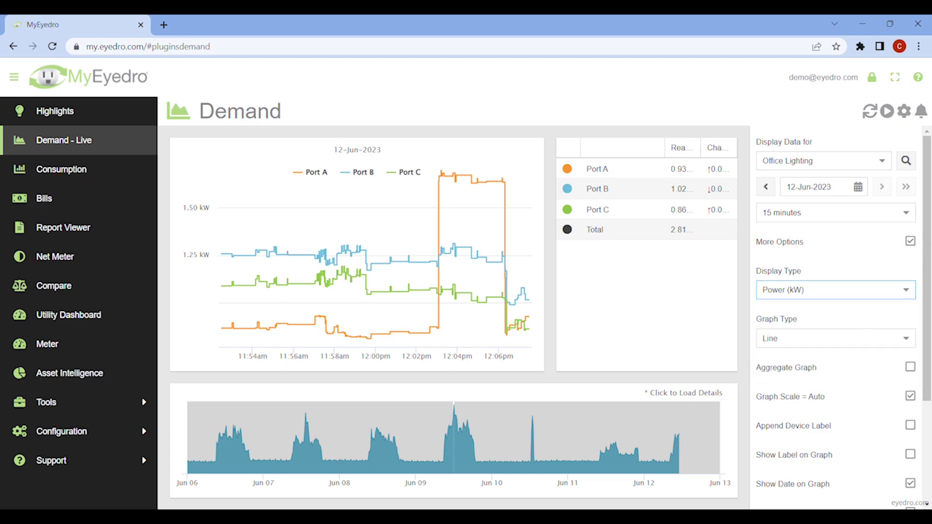
left_click(865, 338)
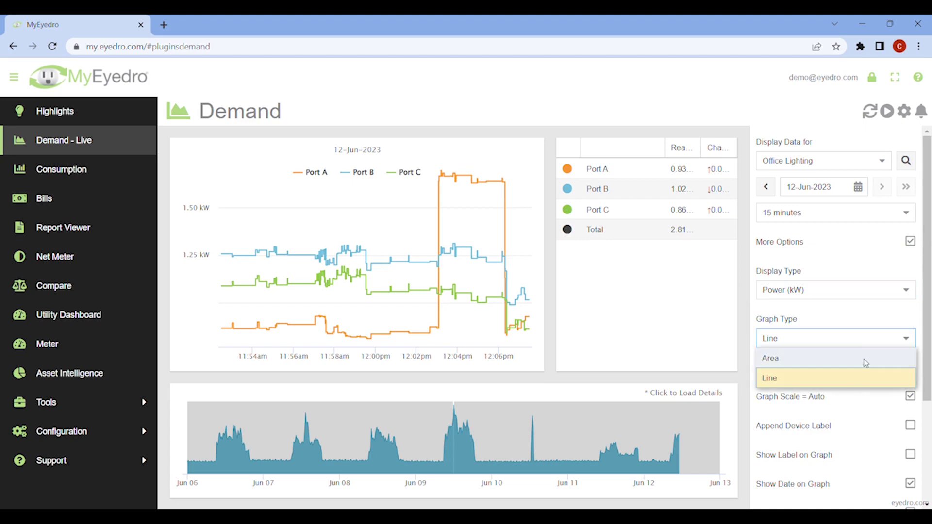
left_click(865, 377)
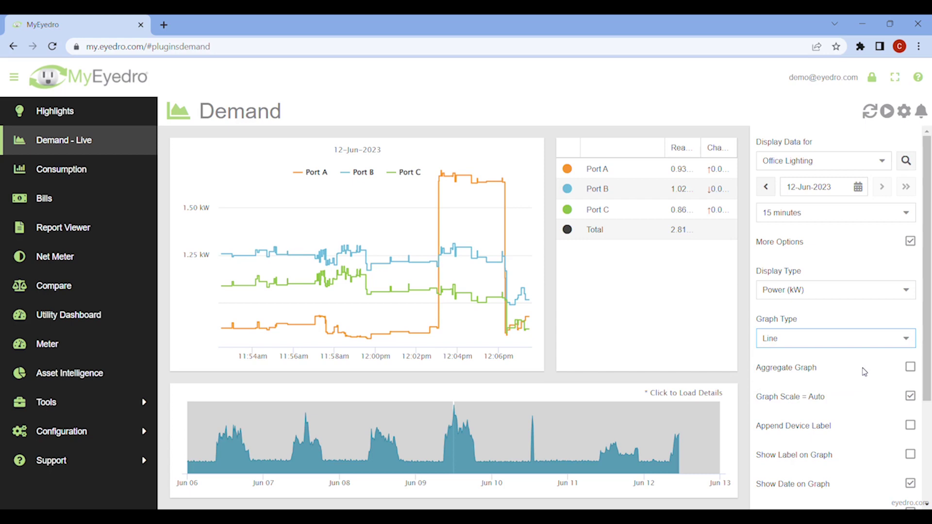
left_click(910, 367)
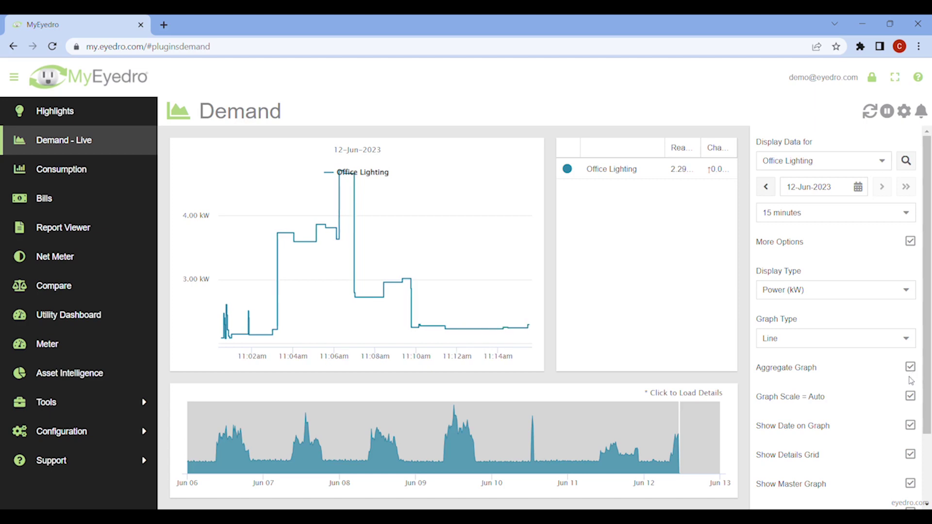
scroll(910, 368, "down", 1)
Check Show Demand Thresholds in the settings panel.
left_click(910, 336)
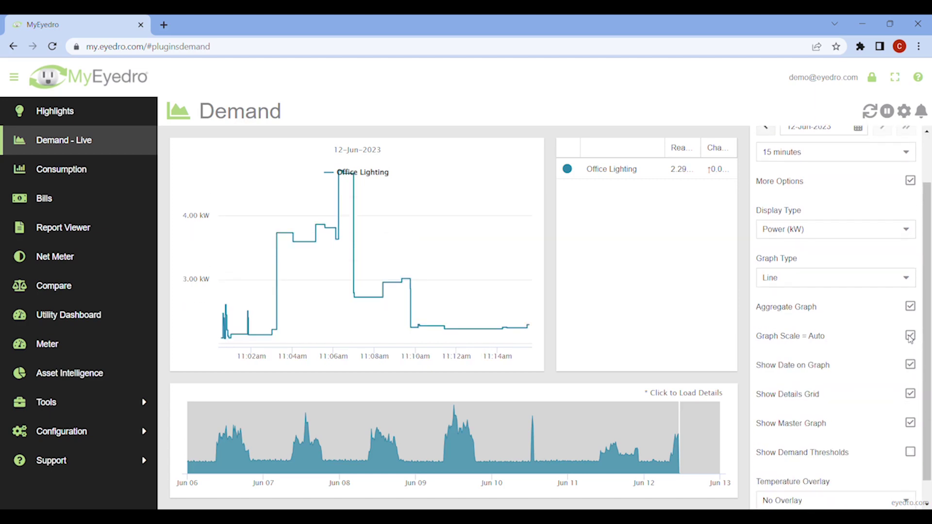
scroll(903, 340, "down", 1)
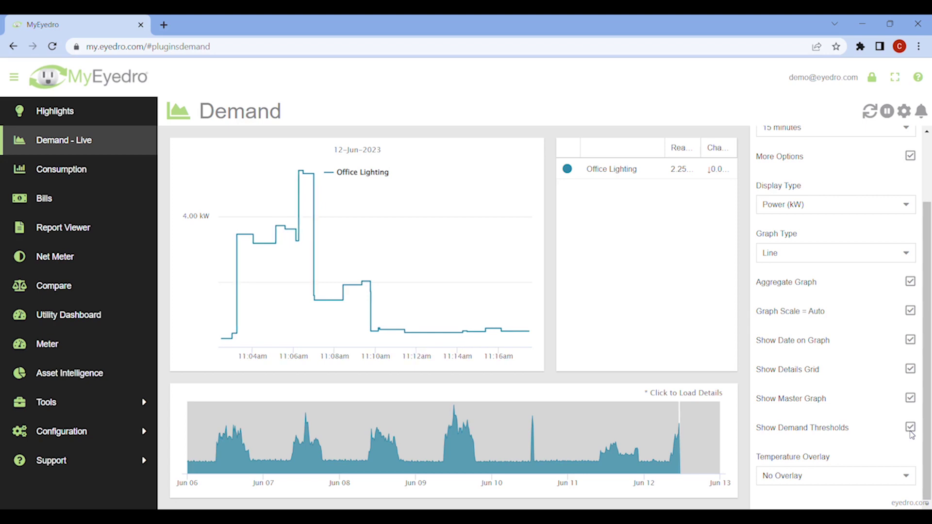
left_click(921, 115)
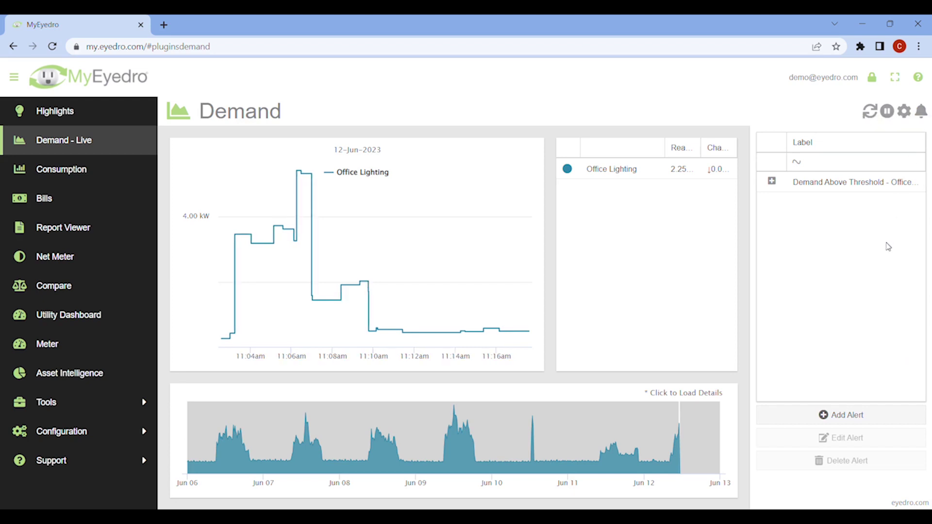
left_click(903, 111)
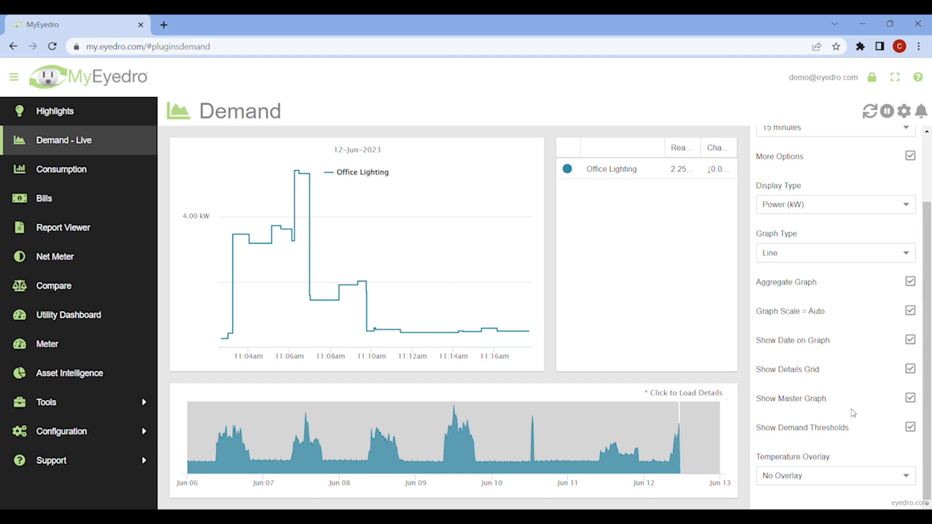
Overlay Office Temperature Test (Site Share) temperatures, keeping units in Celsius.
left_click(849, 477)
left_click(845, 457)
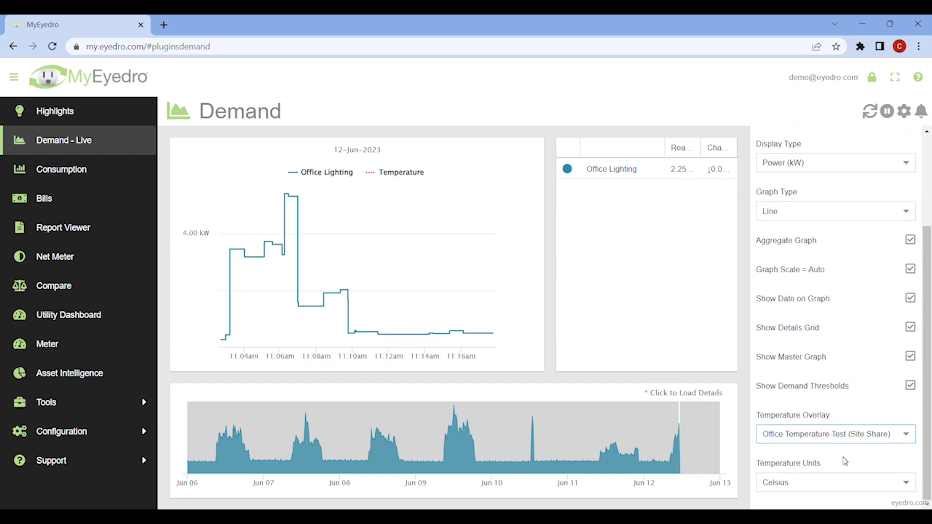
left_click(845, 481)
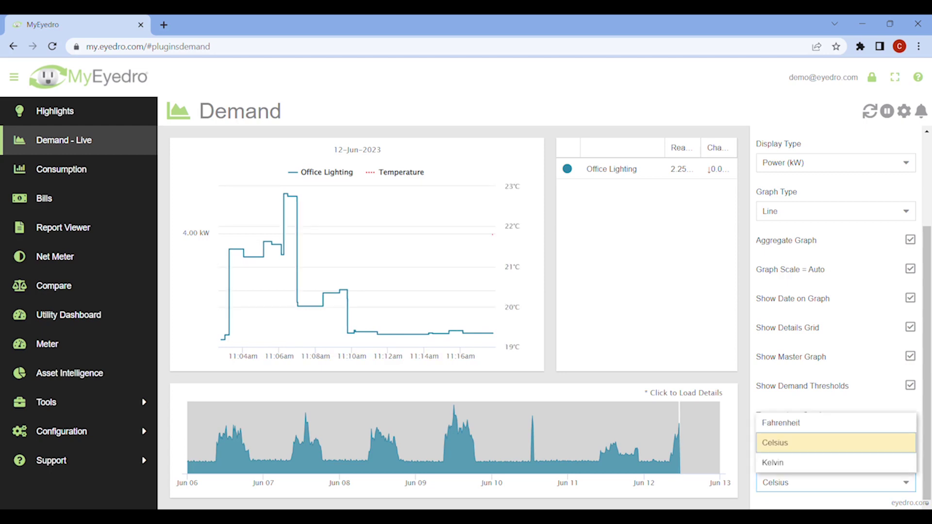
key("Return")
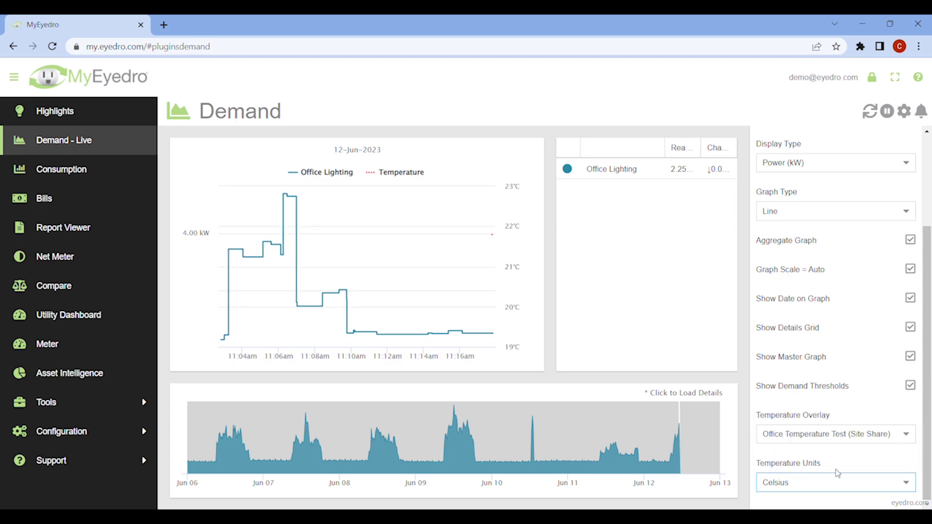